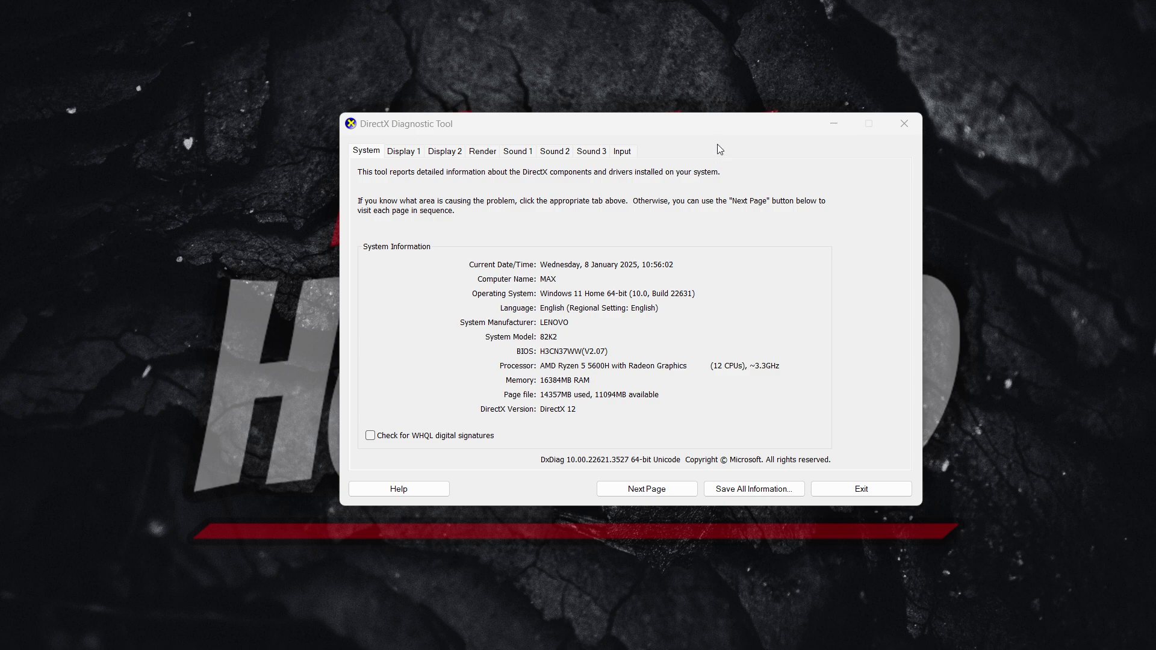
Step: Reposition the DirectX Diagnostic Tool window, then close it
mouse_move(734, 121)
mouse_down()
mouse_move(712, 117)
mouse_move(717, 106)
mouse_up()
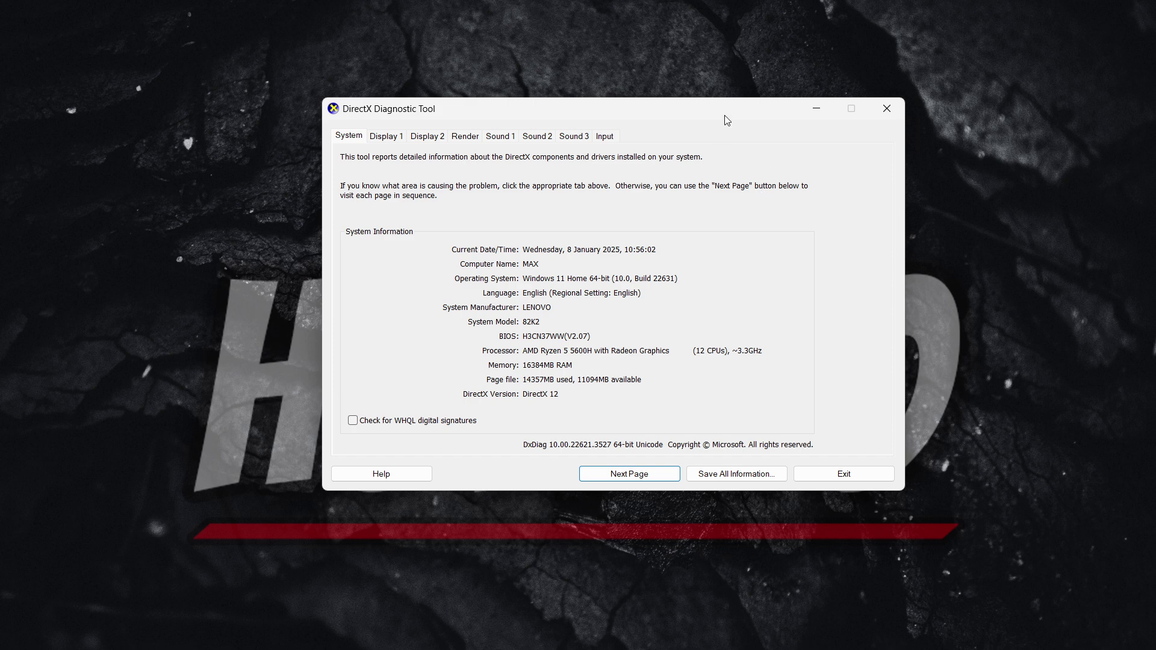
drag(739, 105, 720, 131)
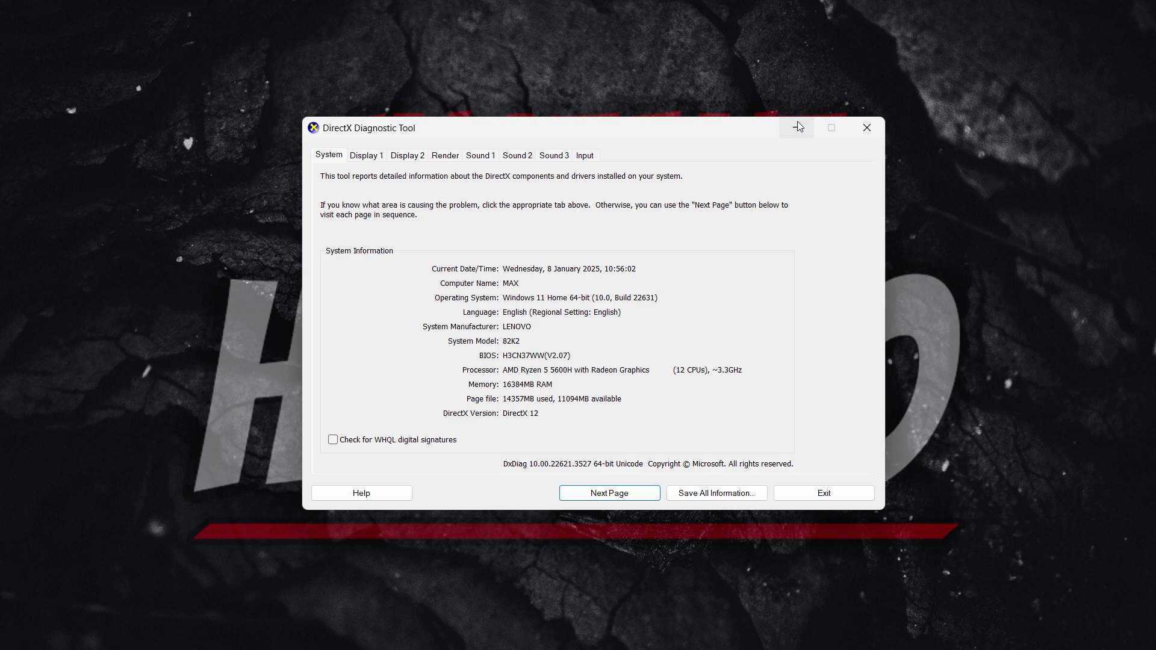
click(867, 127)
Step: Launch Run from Windows Search and start dxdiag again
click(541, 633)
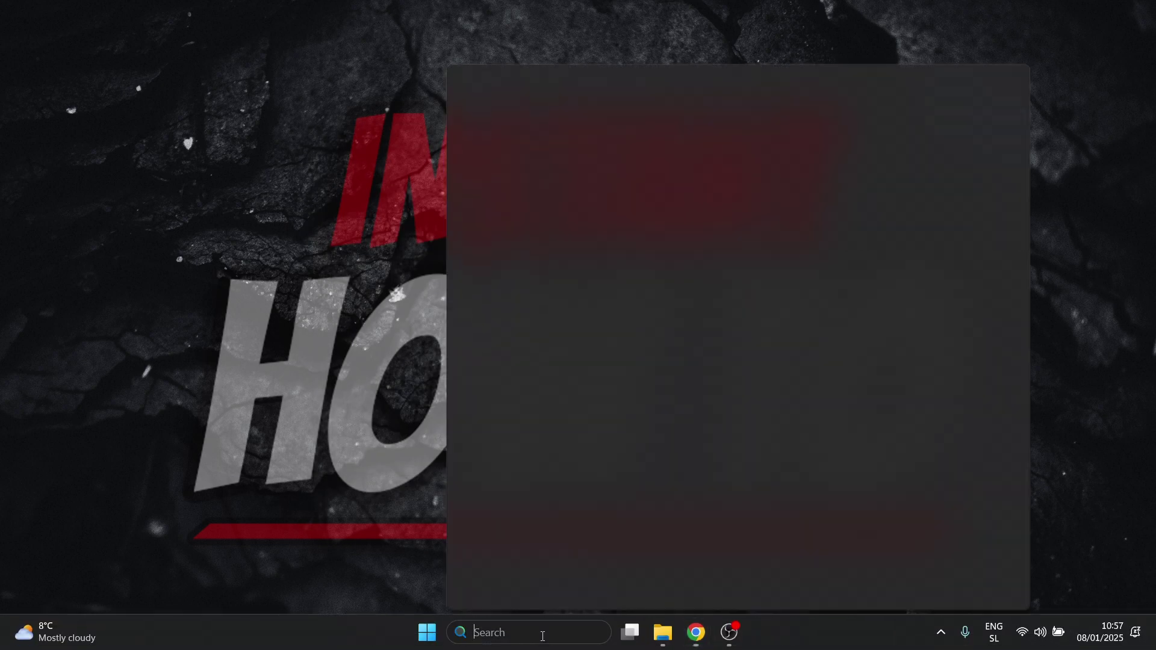
text(run)
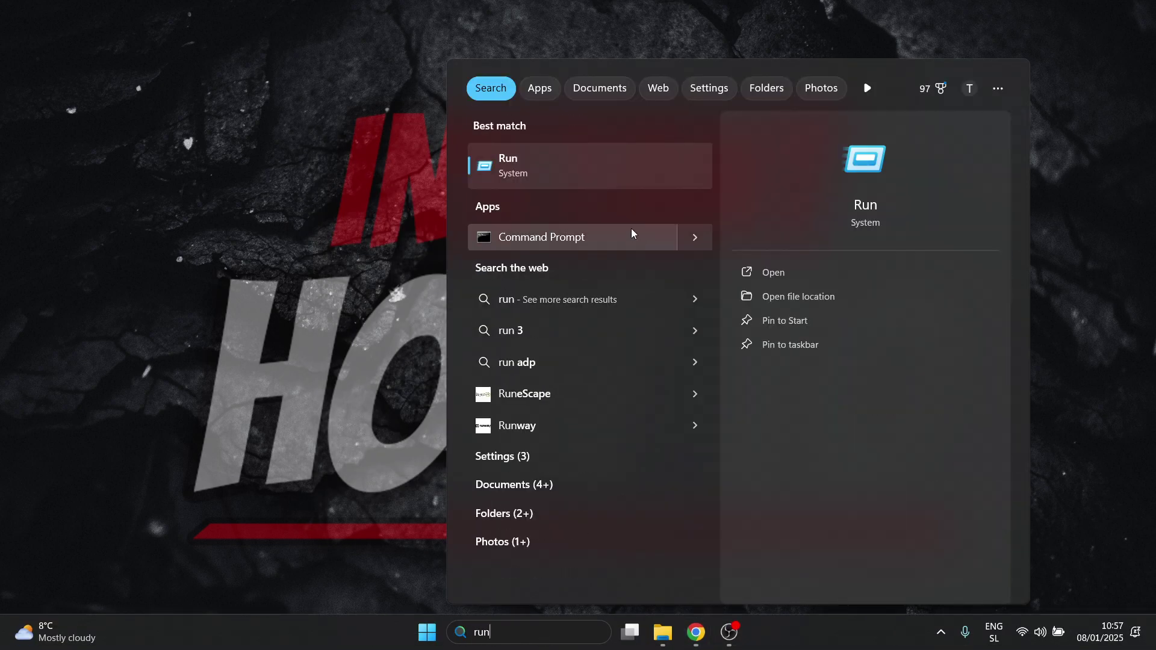
click(630, 159)
drag(175, 492, 617, 168)
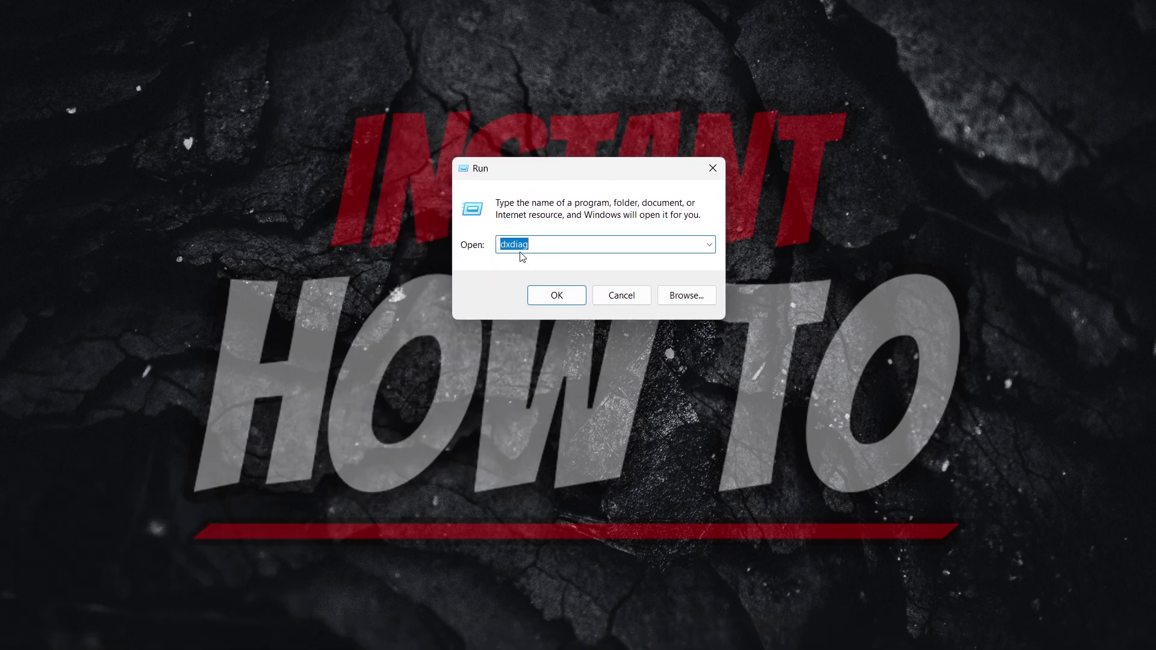
click(537, 245)
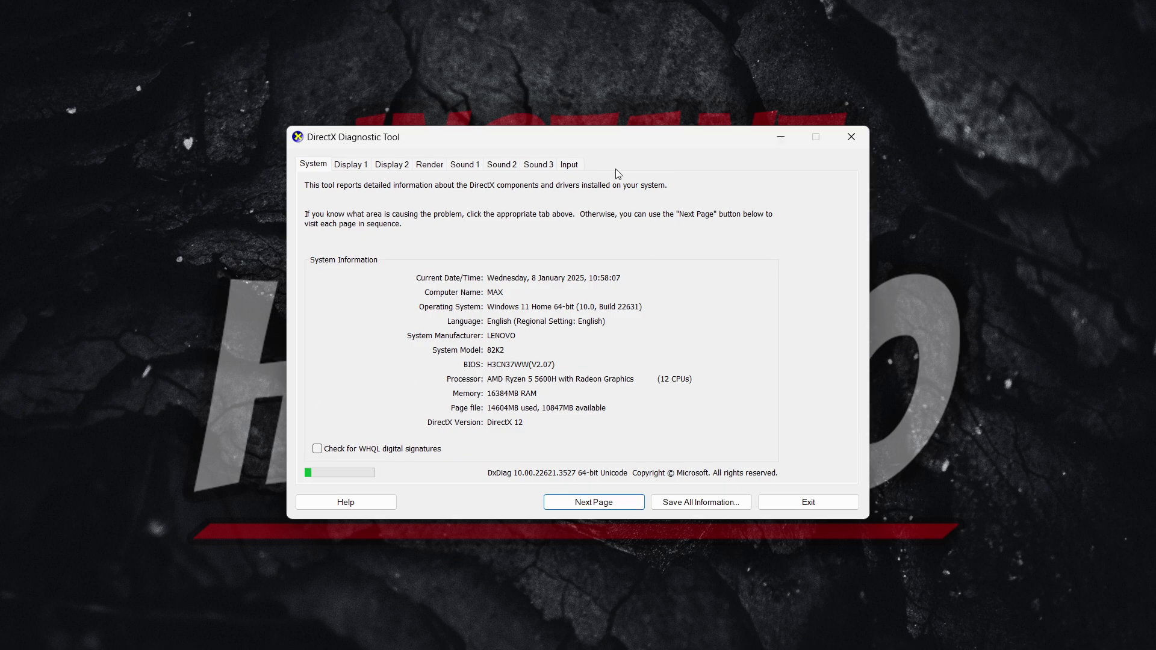
Step: Step through the Display 1, Display 2, Render, Sound 1–3 and Input pages, then return to System
drag(663, 140, 643, 128)
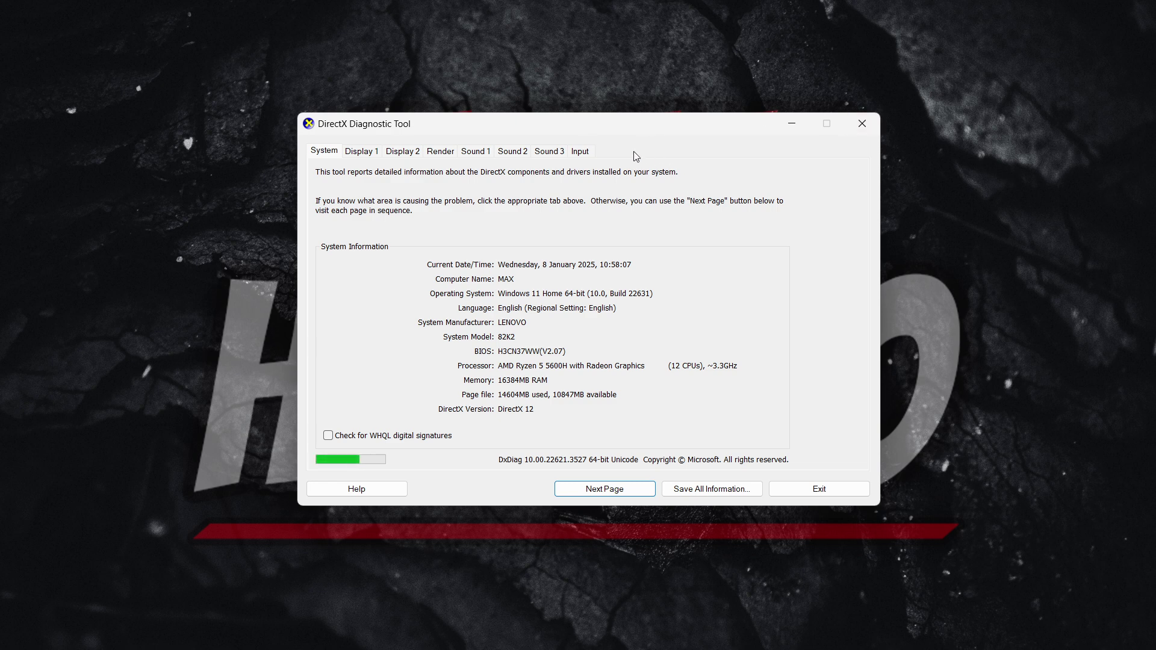
click(367, 153)
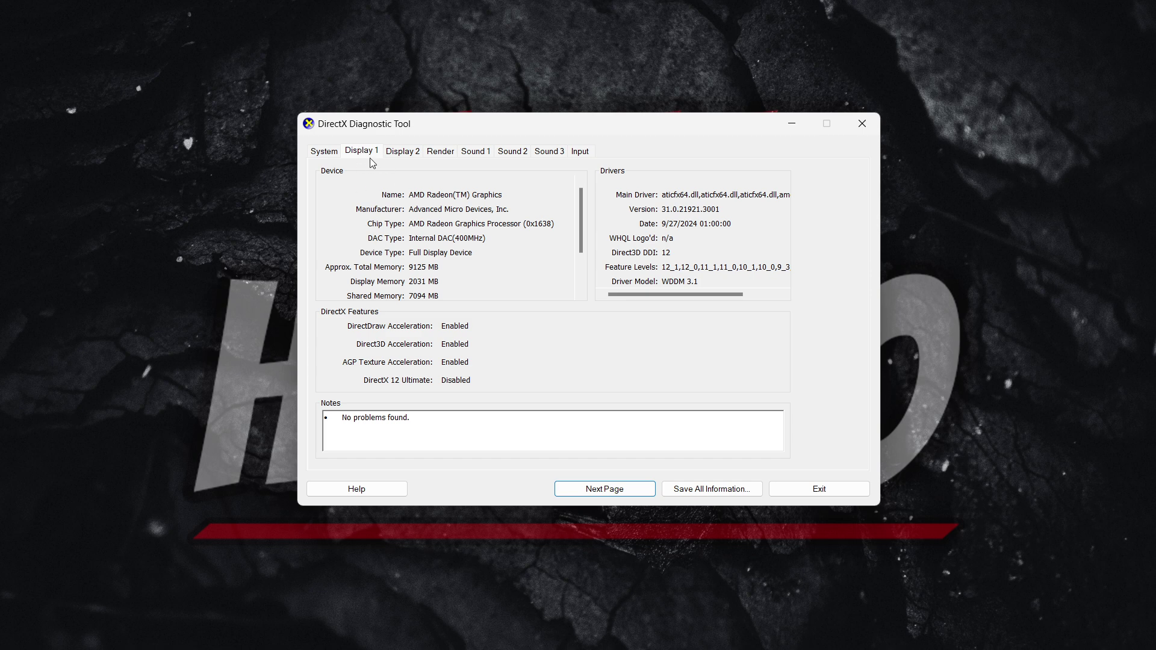
click(398, 155)
click(437, 151)
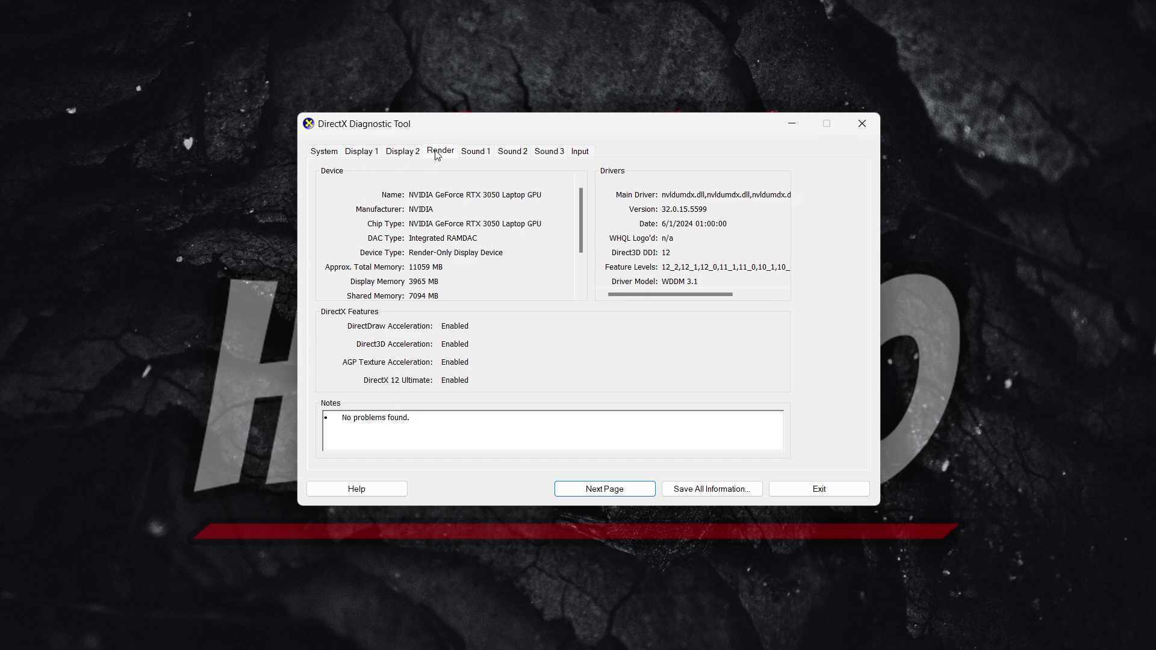
click(473, 154)
click(512, 154)
click(546, 154)
click(582, 155)
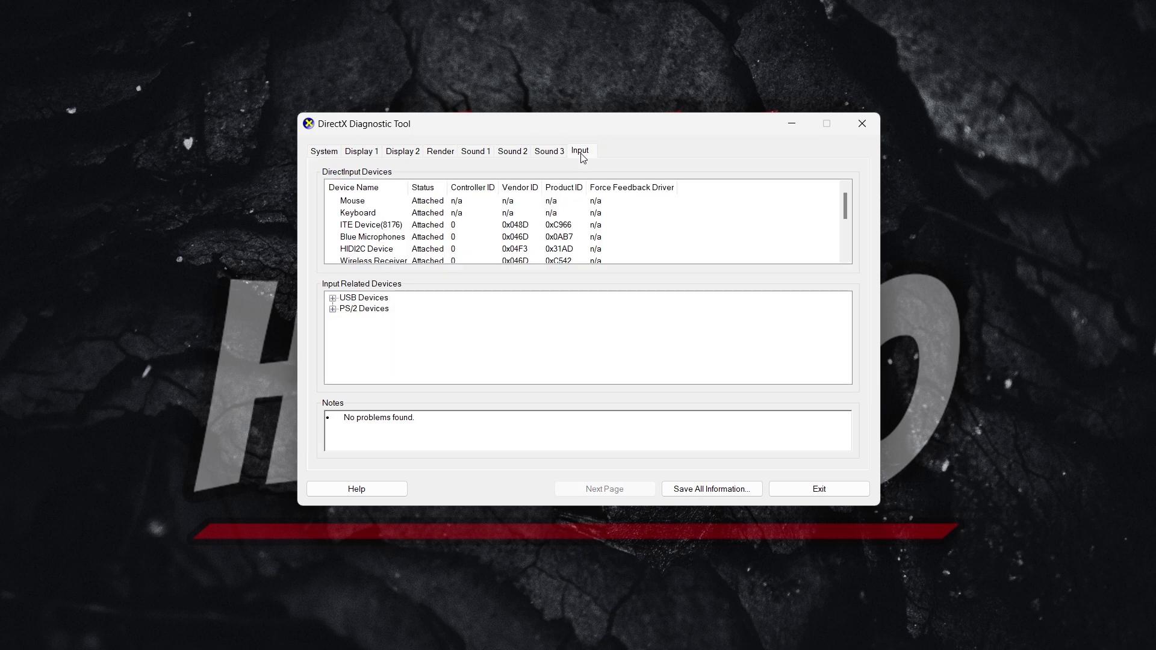
click(324, 154)
Step: Recheck both Display pages, then go back to the System summary
drag(606, 119, 621, 126)
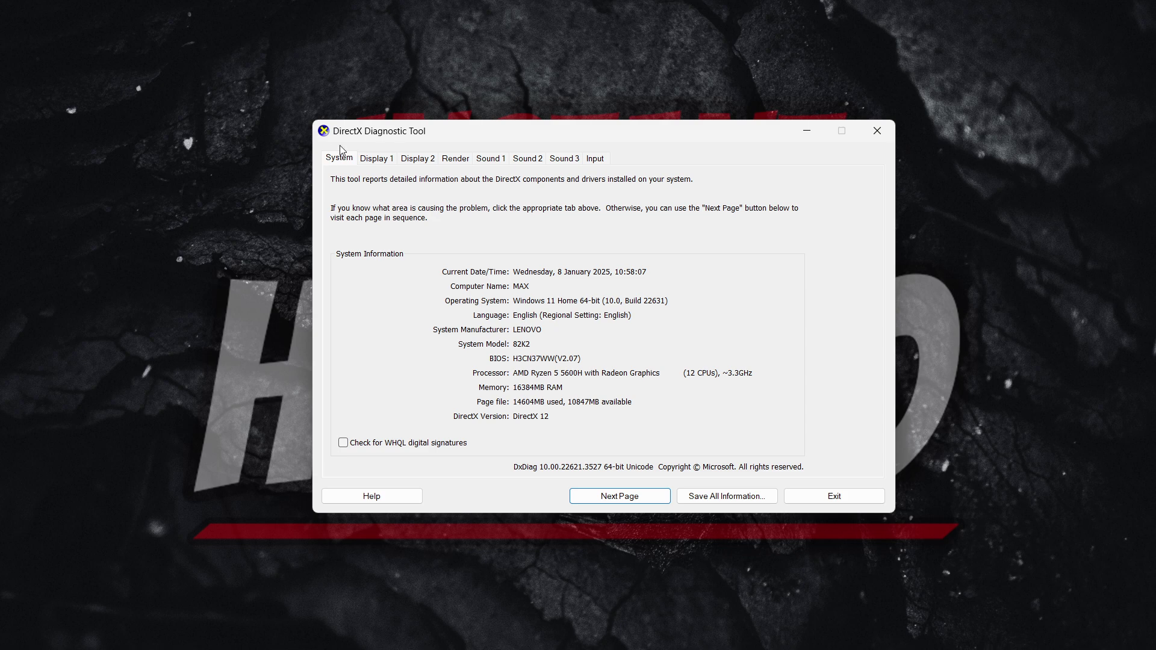
click(376, 159)
click(416, 159)
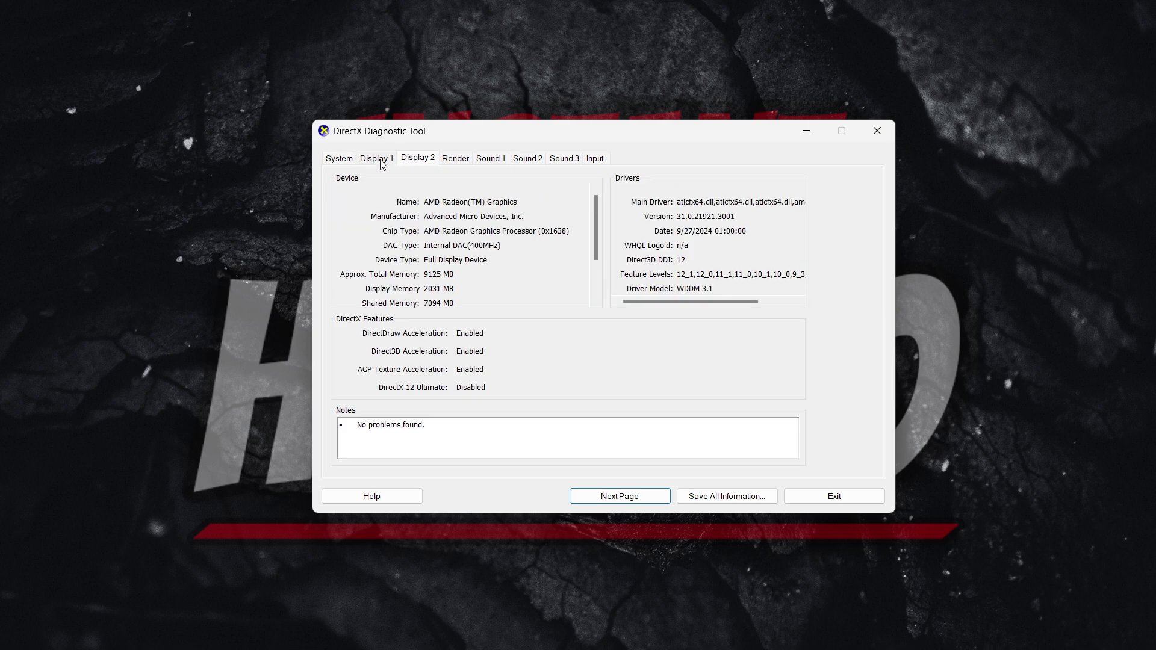
click(349, 161)
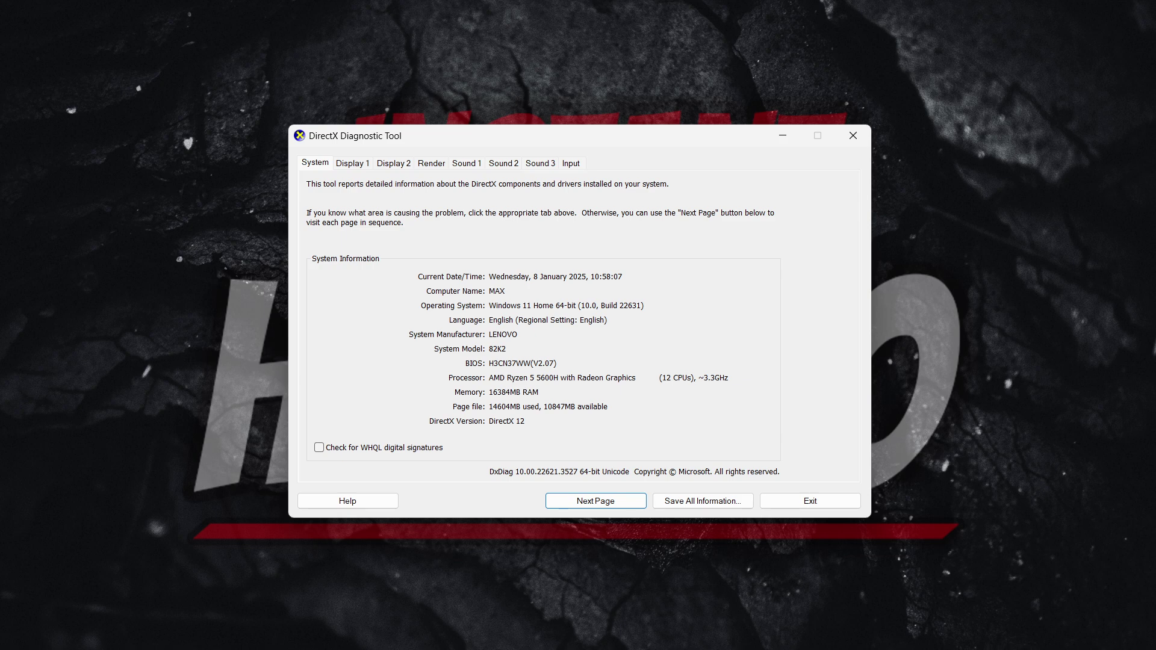
drag(648, 139, 675, 137)
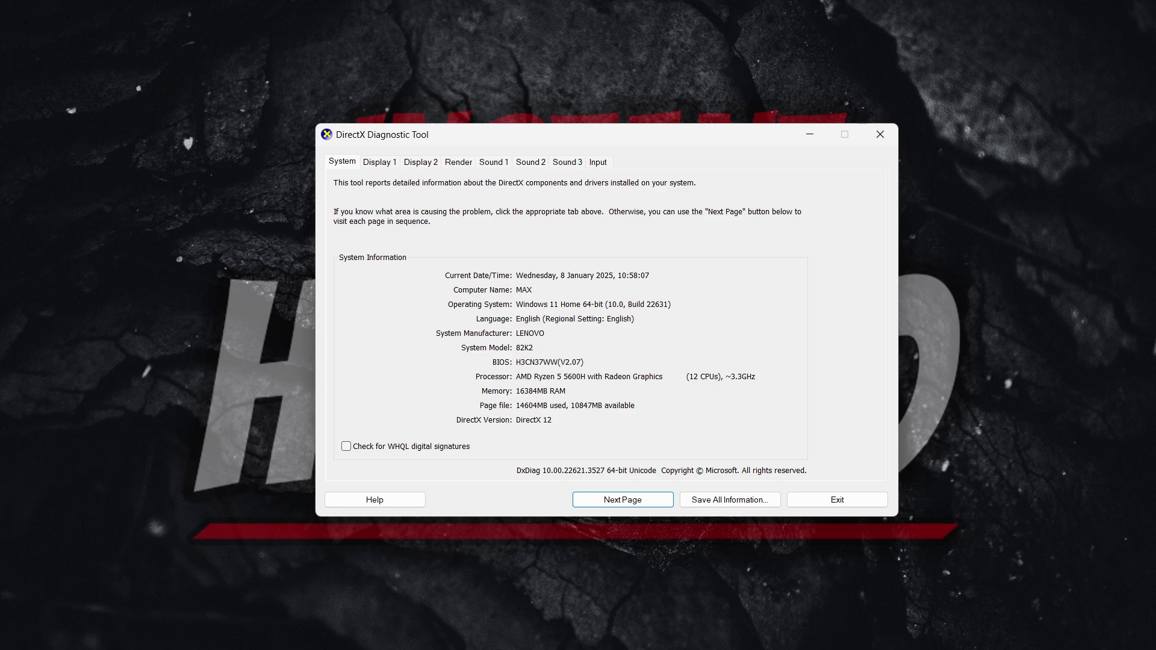
Step: Close dxdiag, search 'update securi' and open the Windows Update settings result
click(880, 134)
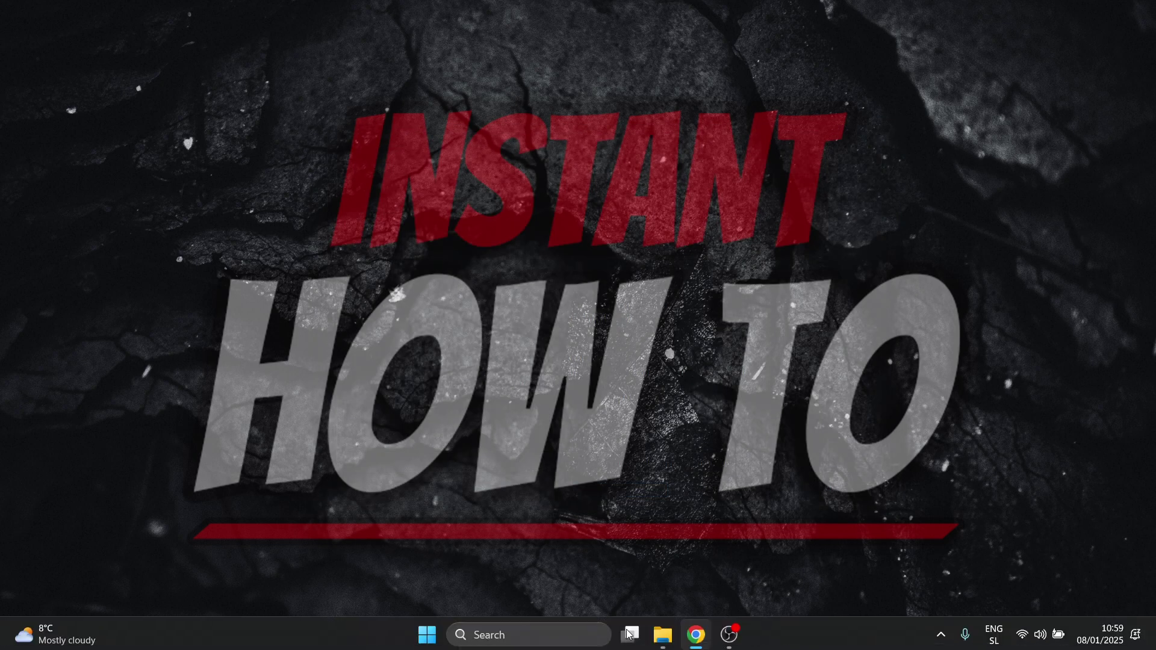
click(554, 628)
text(update)
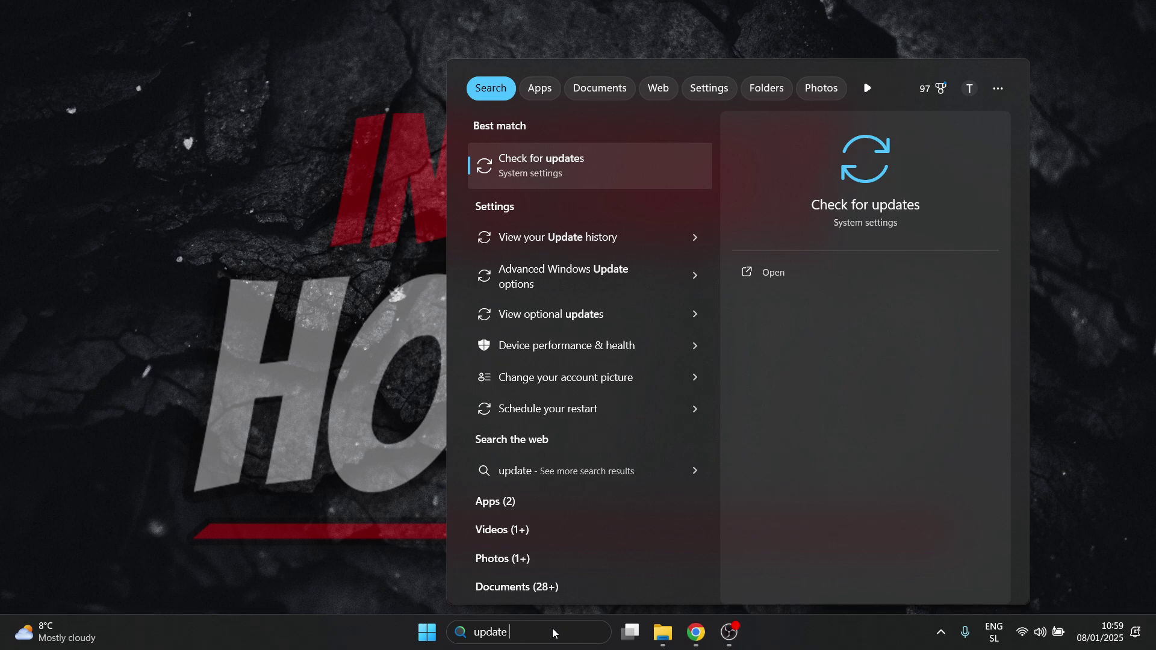
text( securi)
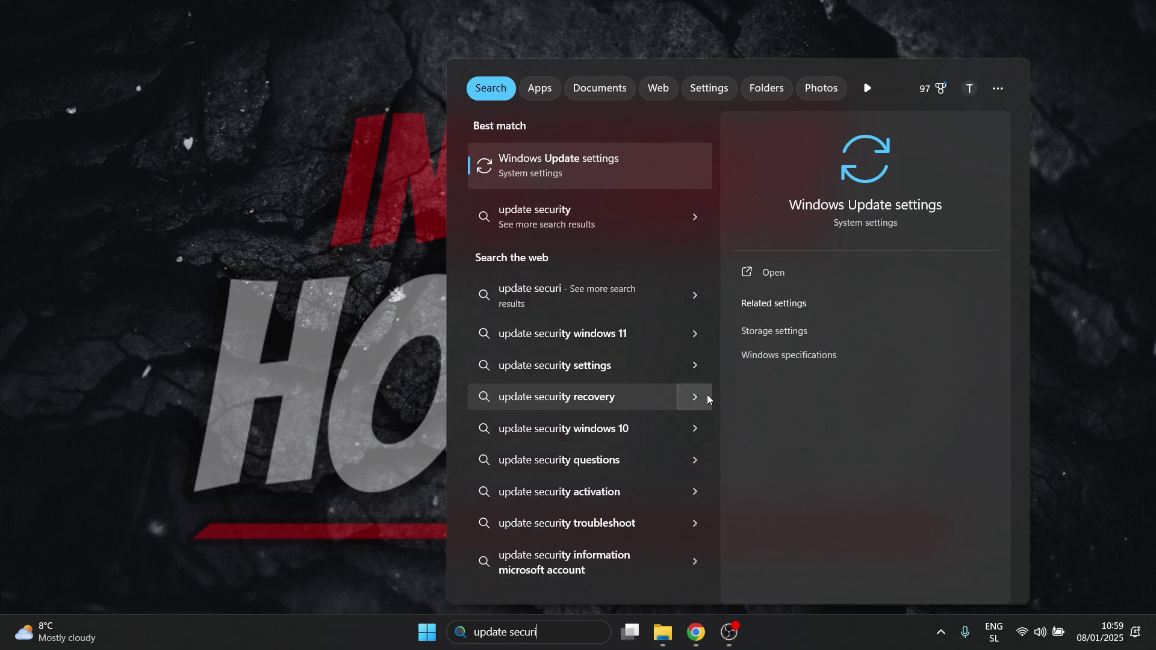
click(604, 159)
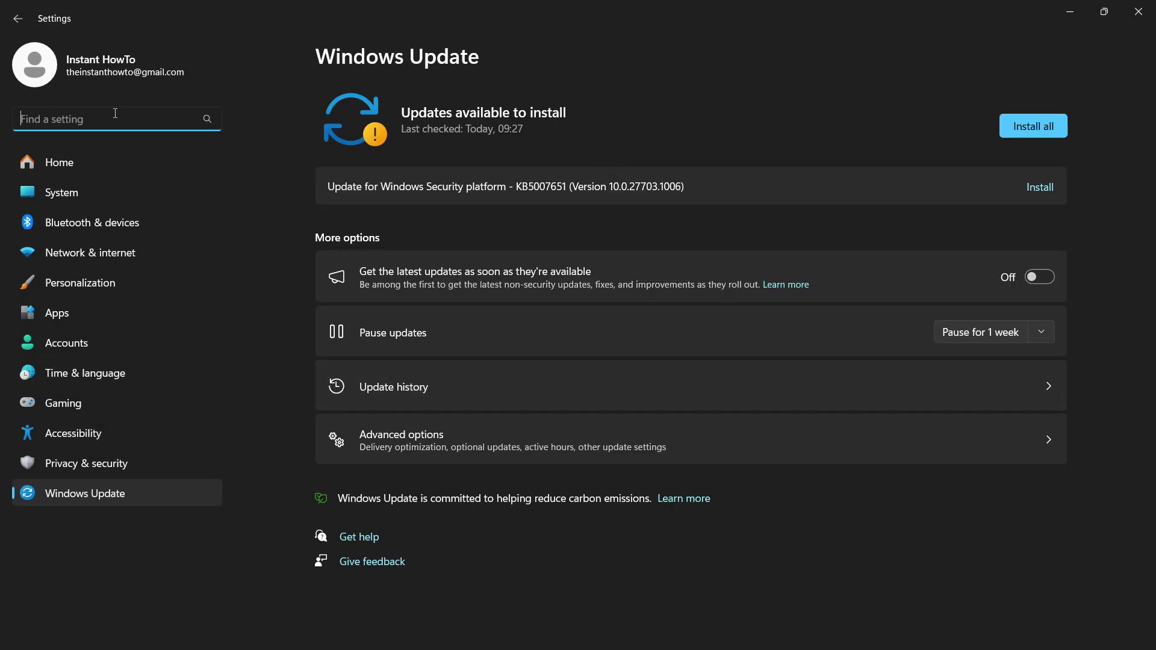
Step: Search Settings for 'recovery' and open the Recovery options page
text(recovery)
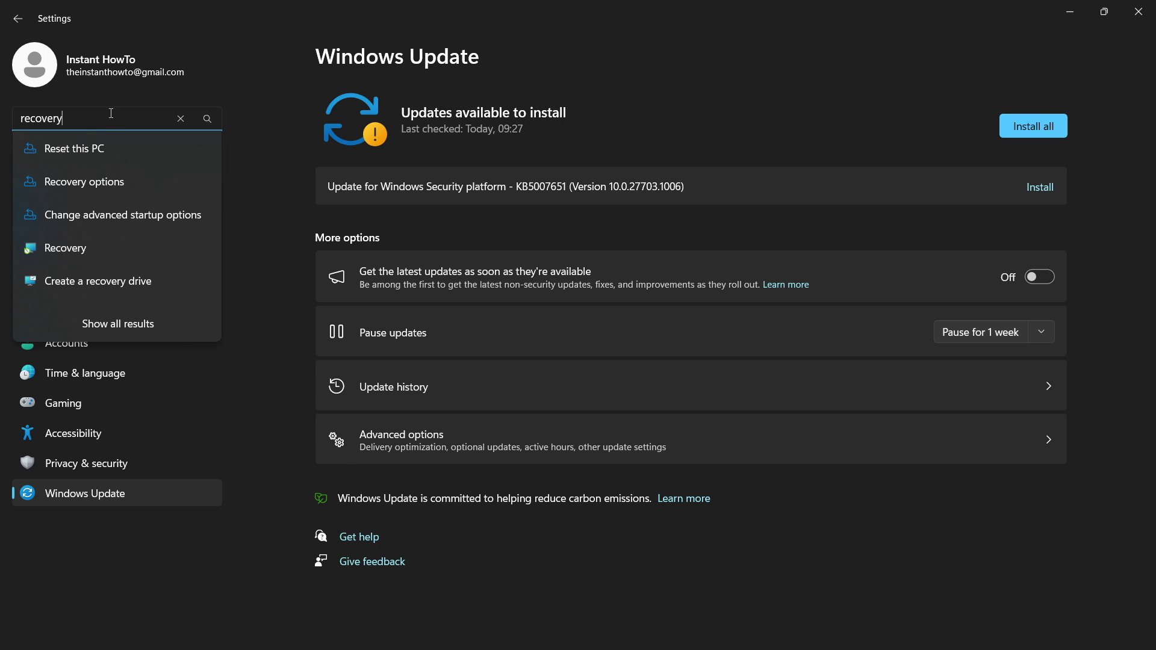
click(113, 184)
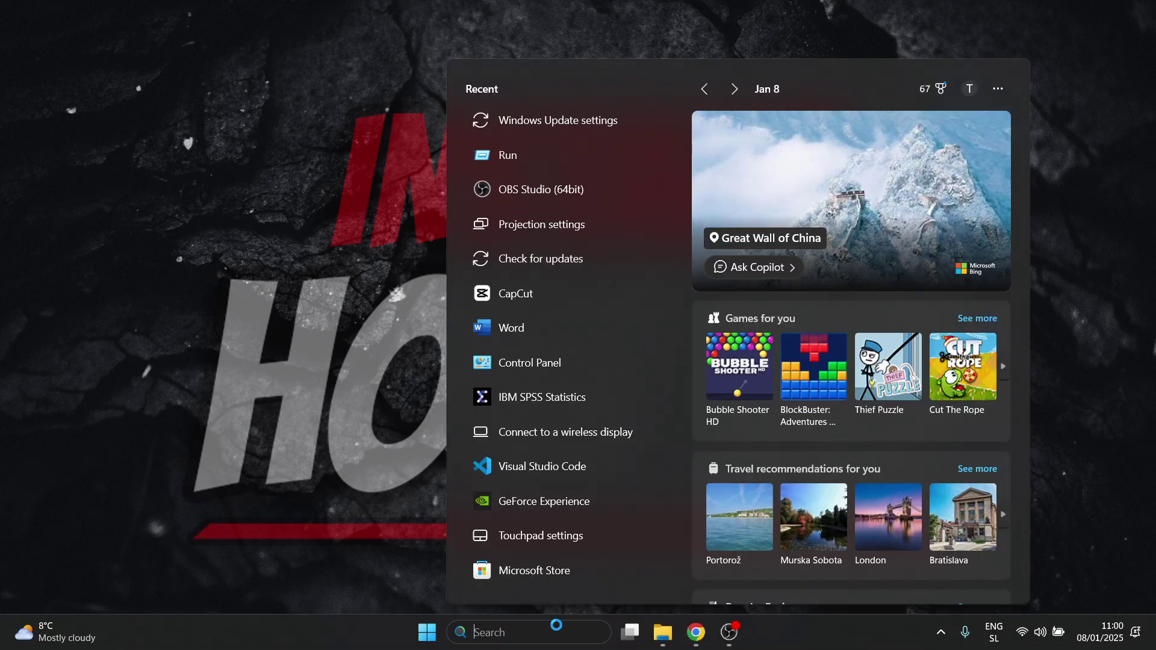
Step: Search 'regi' and open Registry Editor from the results
text(regi)
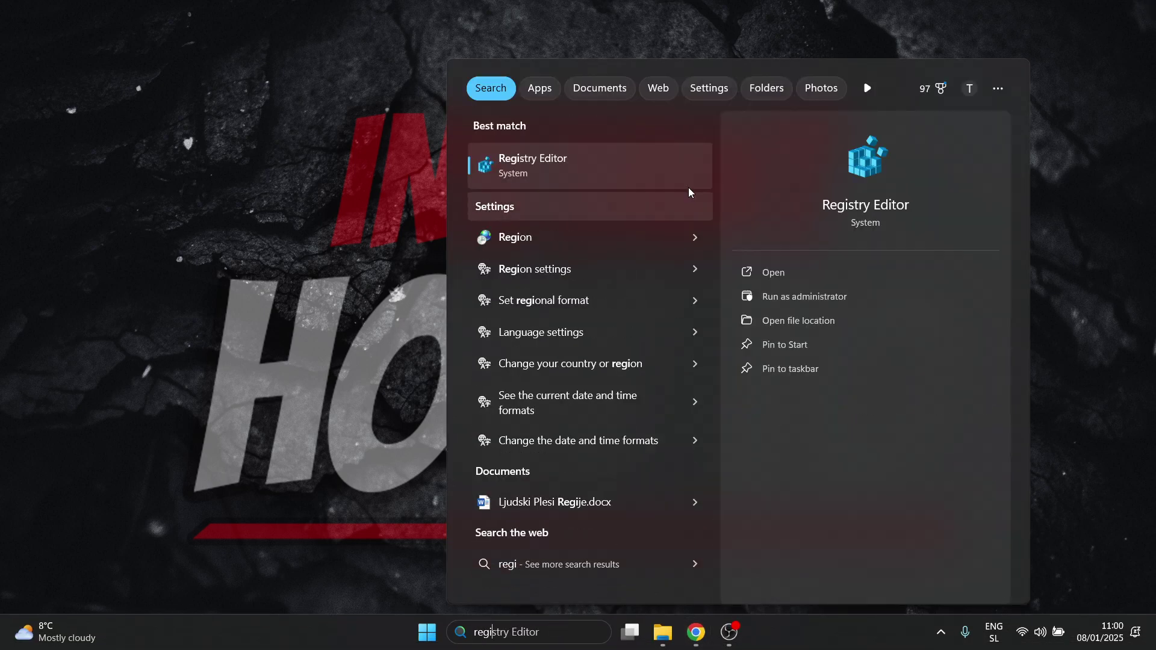
click(662, 169)
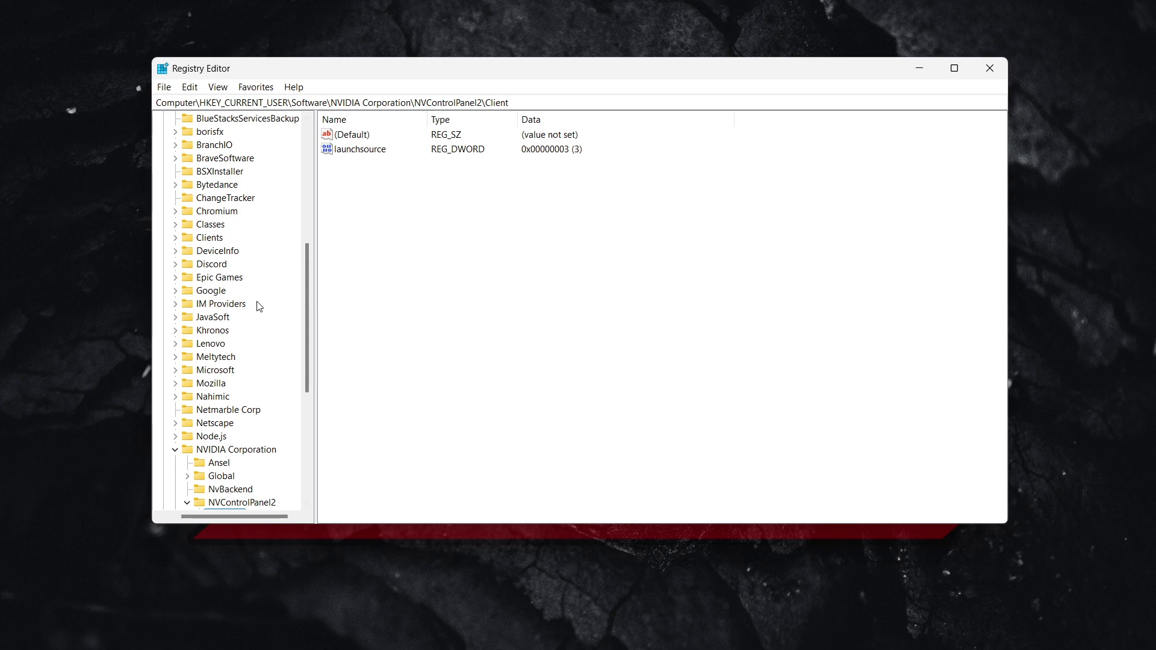
scroll(254, 302, down, 1)
scroll(254, 300, up, 4)
scroll(253, 299, up, 5)
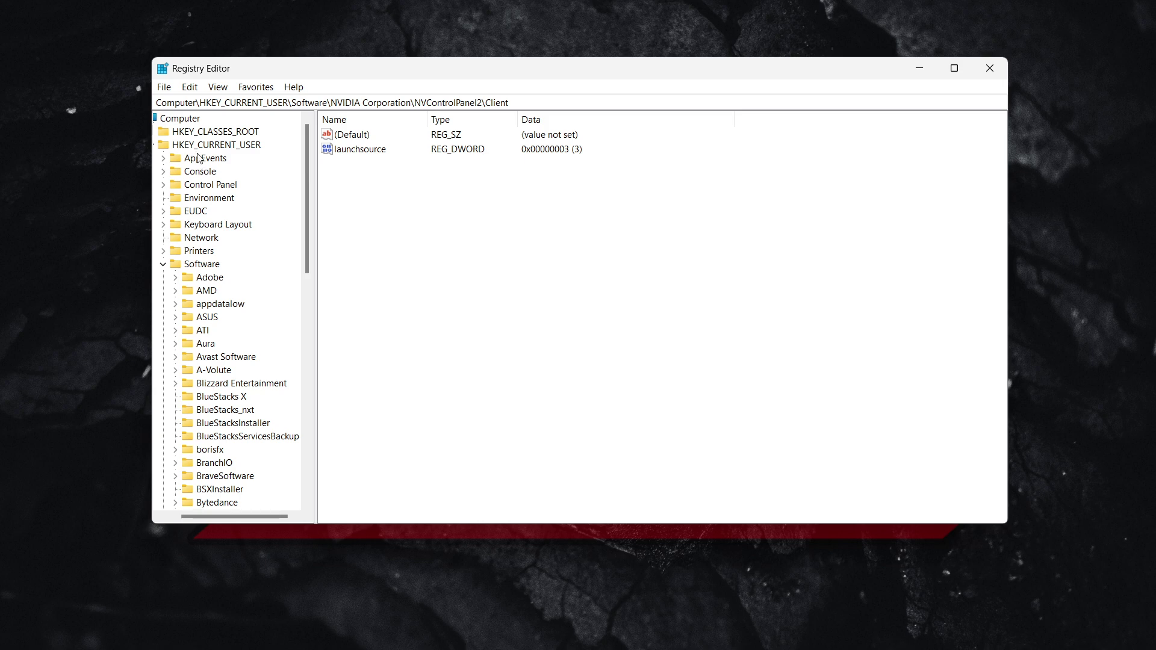
Step: Collapse HKEY_CURRENT_USER and expand HKEY_LOCAL_MACHINE > SOFTWARE > Microsoft down to the DirectX key
click(160, 148)
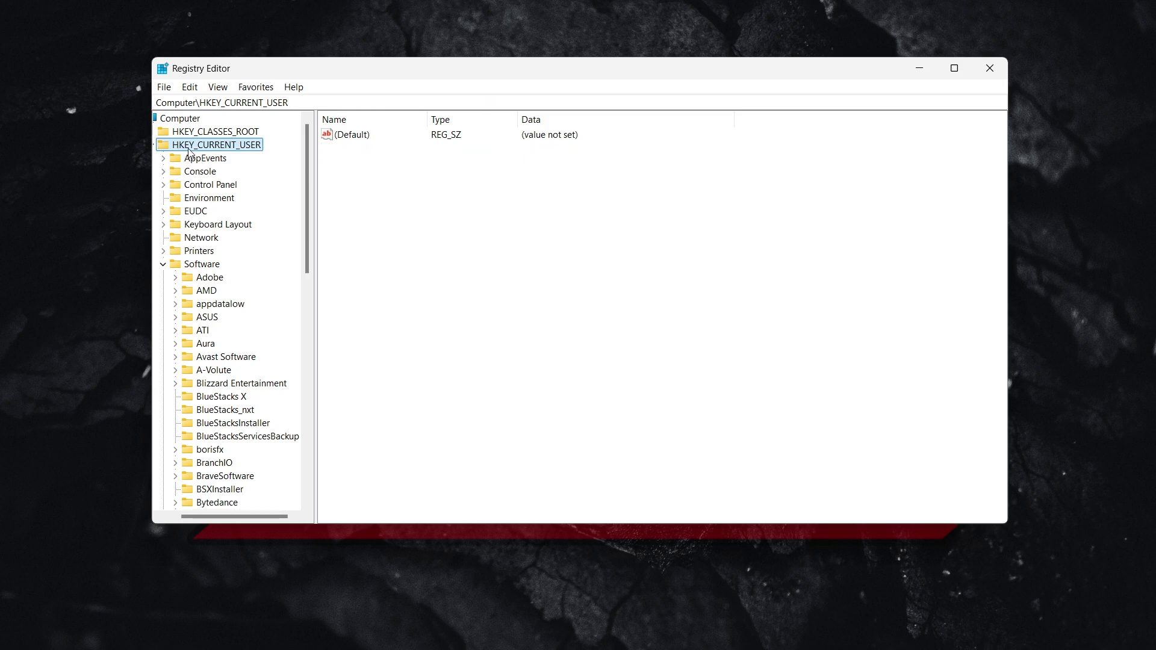
double_click(181, 147)
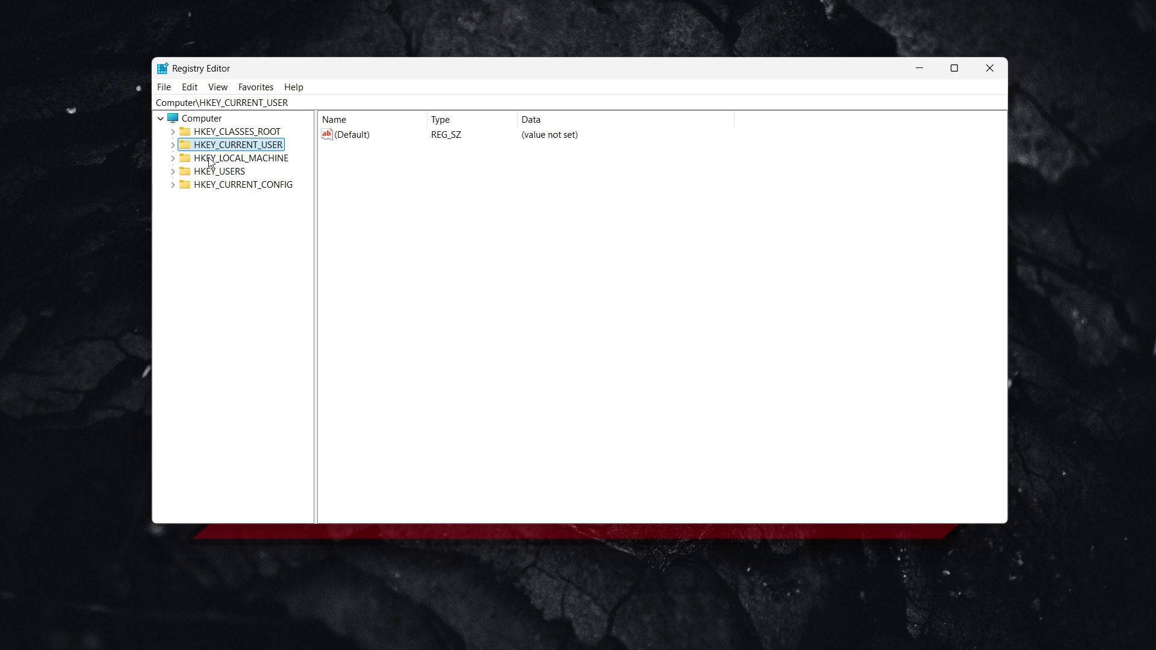
double_click(246, 159)
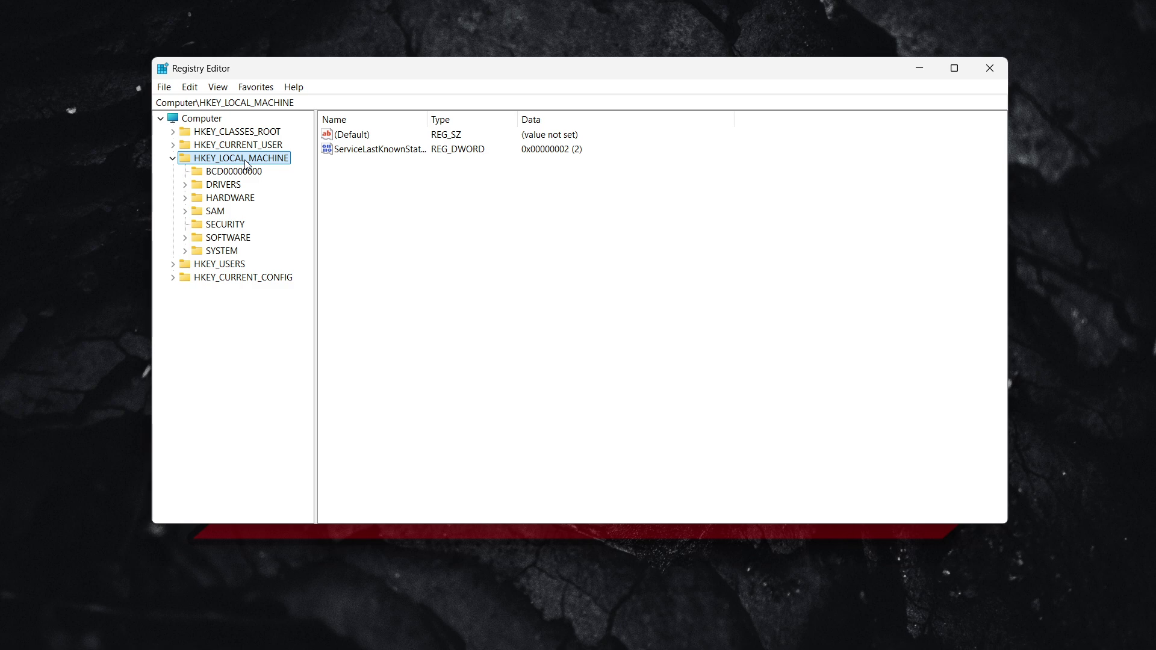
double_click(231, 239)
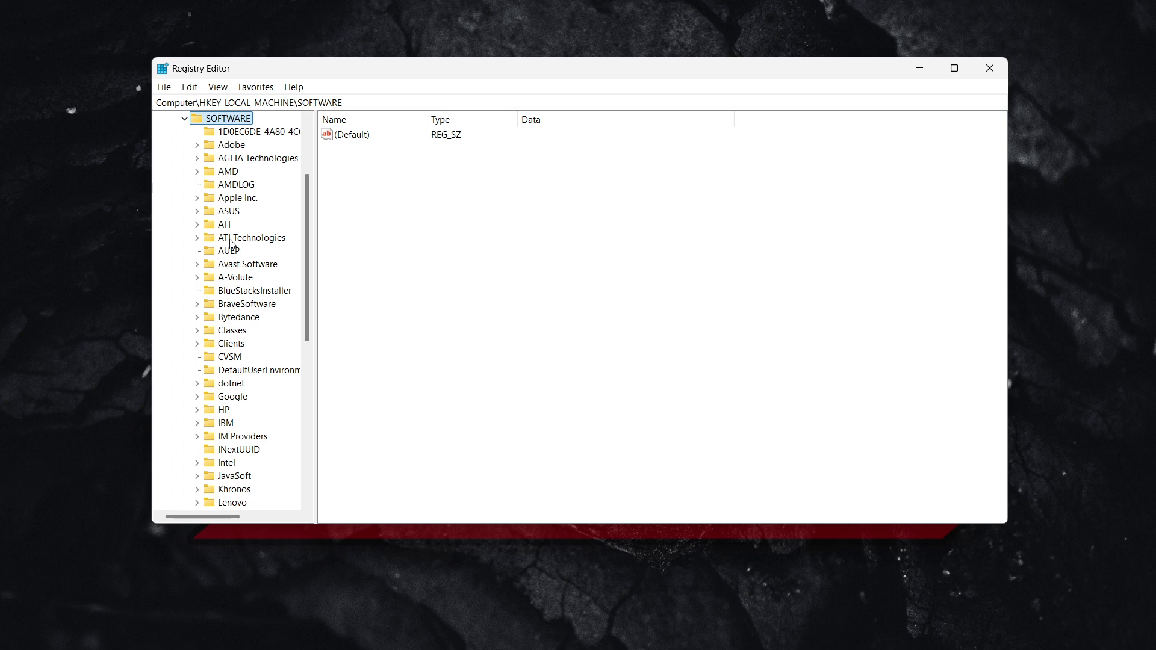
scroll(230, 244, down, 3)
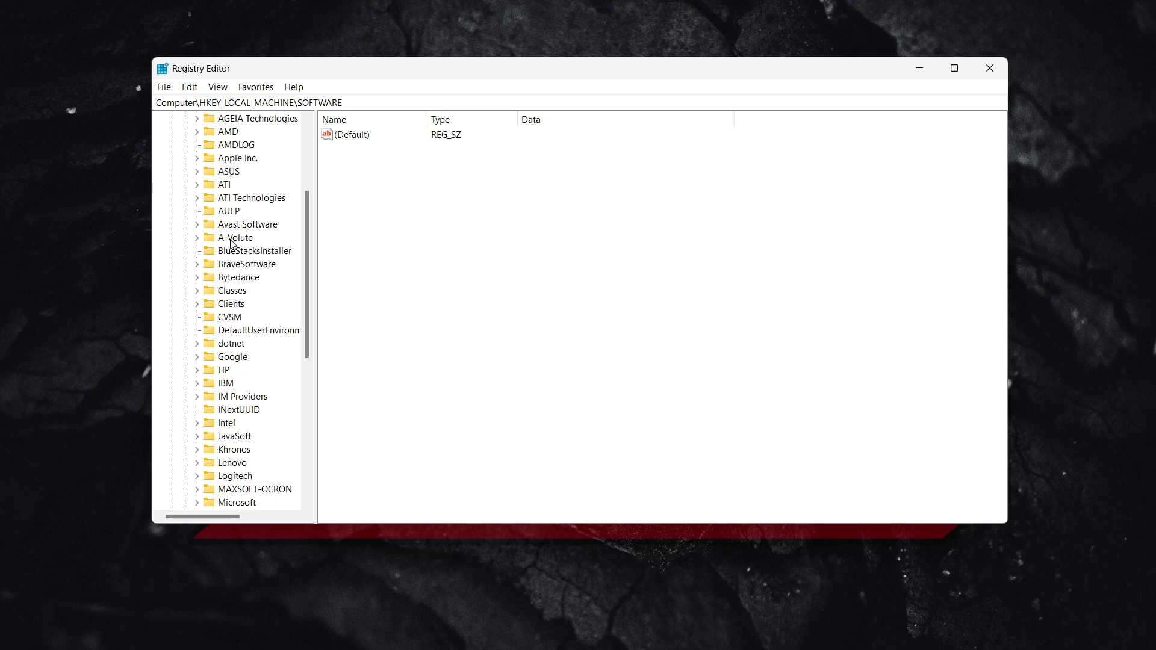
double_click(243, 425)
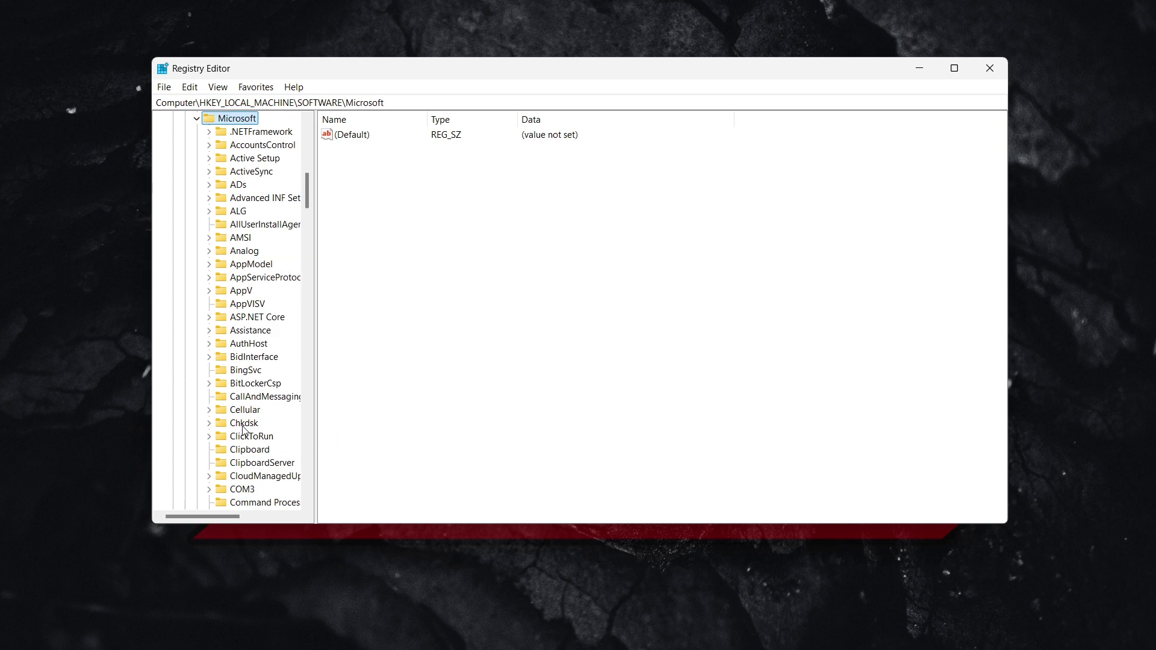
scroll(251, 259, down, 2)
scroll(251, 259, down, 7)
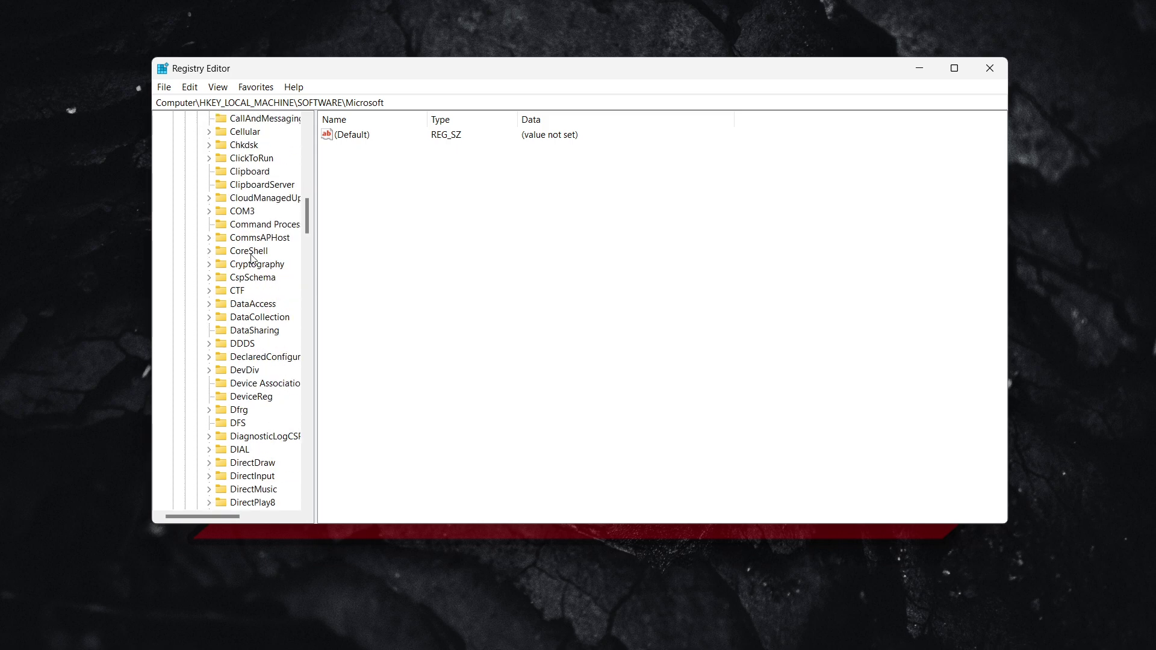
scroll(251, 259, down, 3)
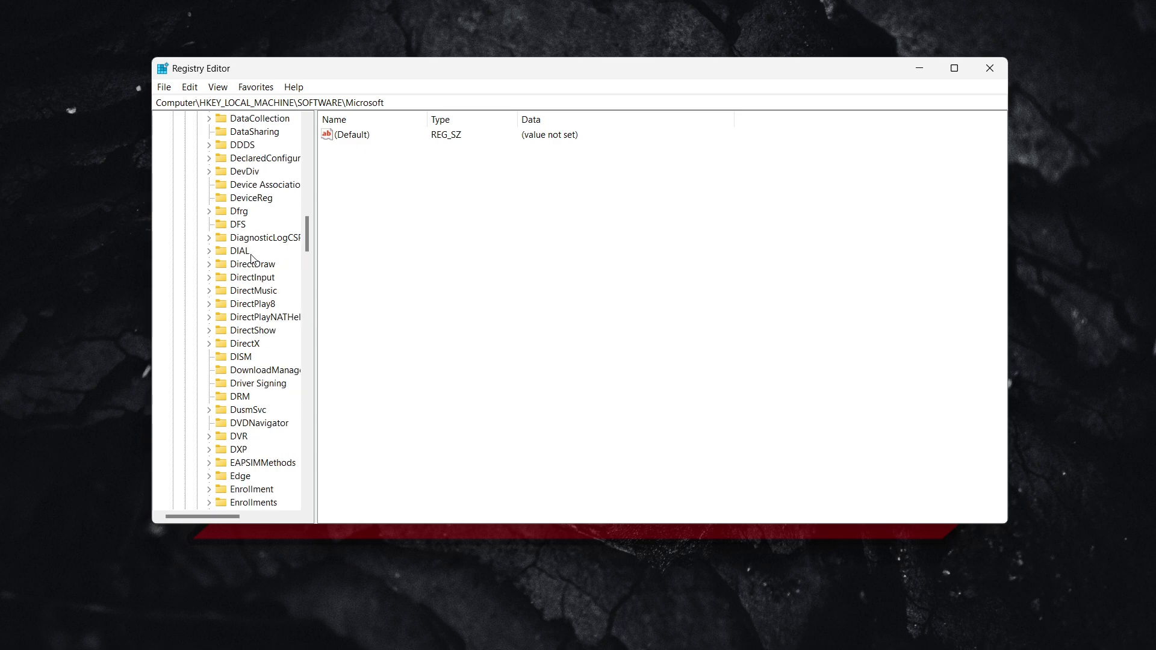
double_click(245, 344)
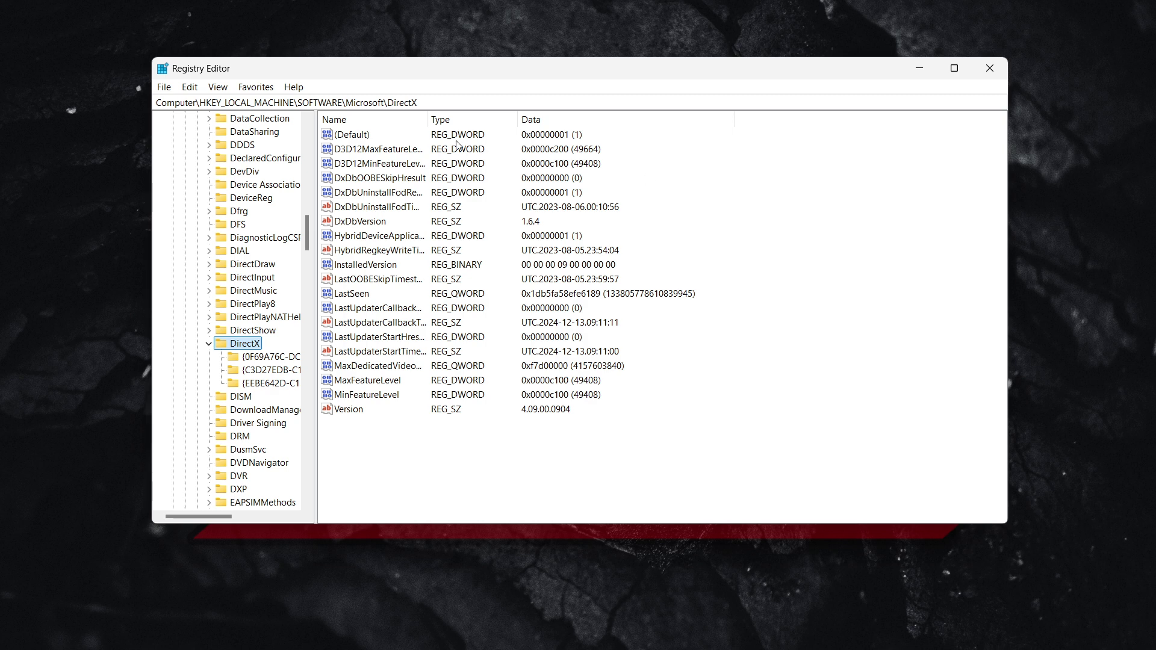
drag(314, 75, 320, 89)
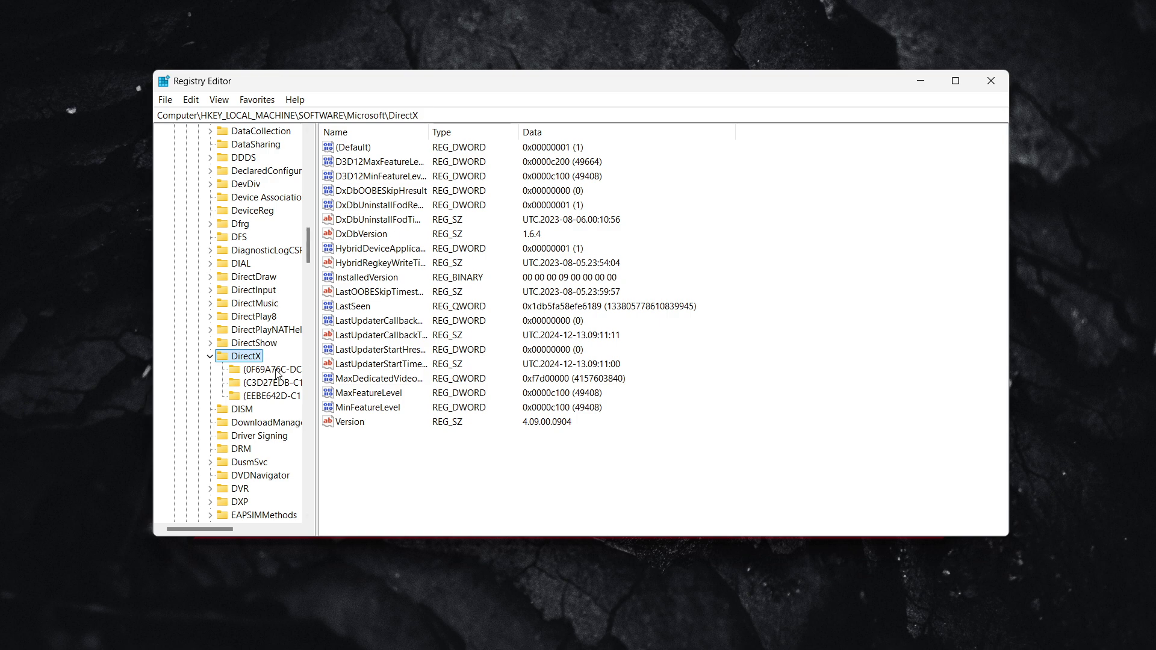
right_click(246, 360)
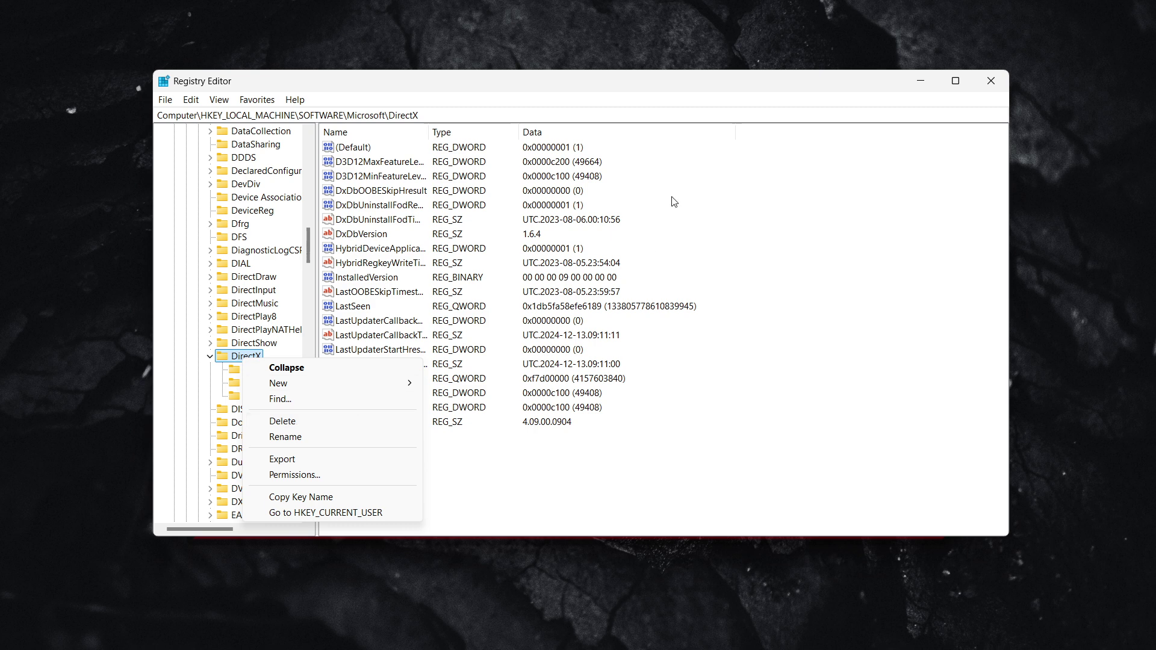
click(772, 221)
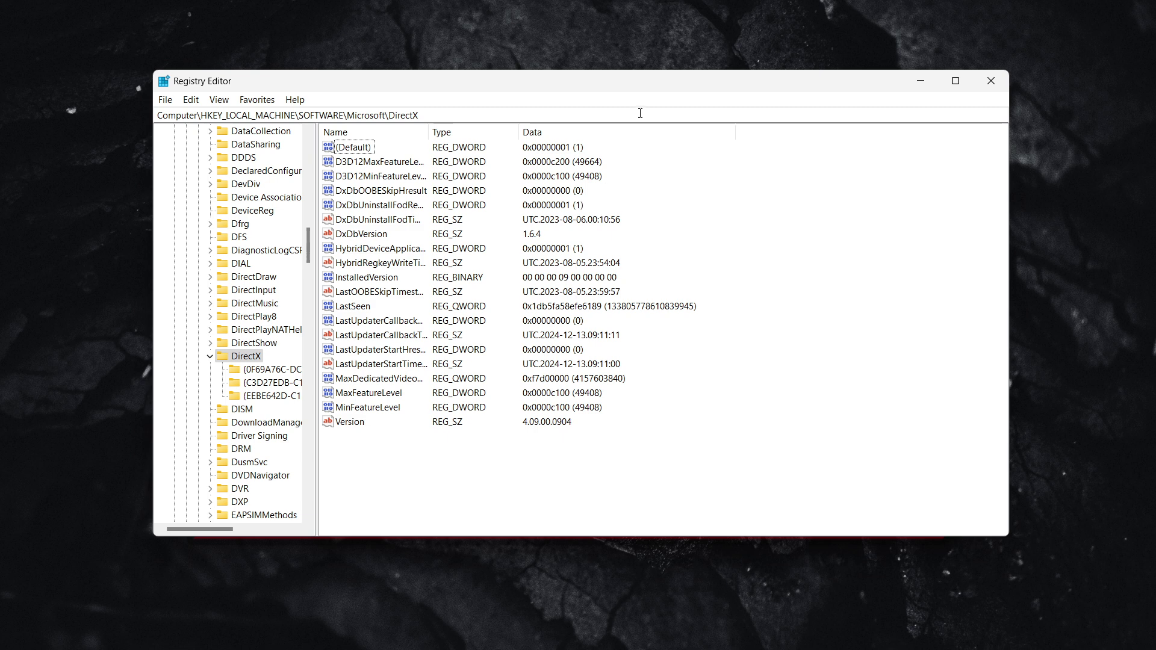
mouse_move(636, 90)
mouse_down()
mouse_move(662, 96)
mouse_move(624, 146)
mouse_move(642, 186)
mouse_move(651, 79)
mouse_move(649, 94)
mouse_up()
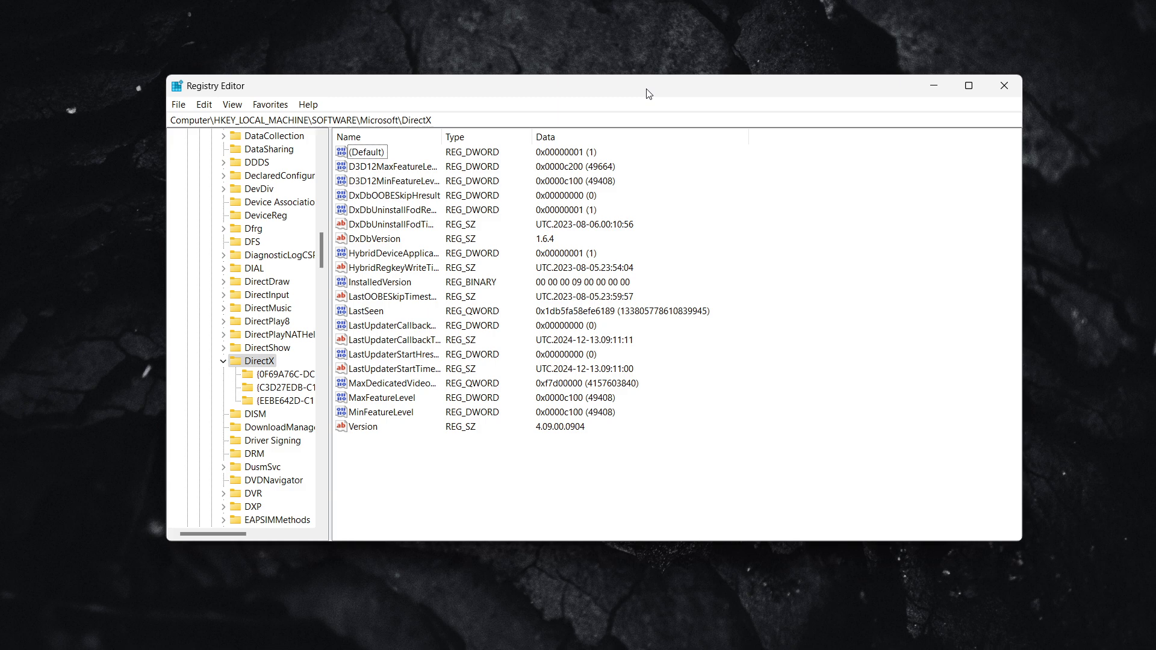